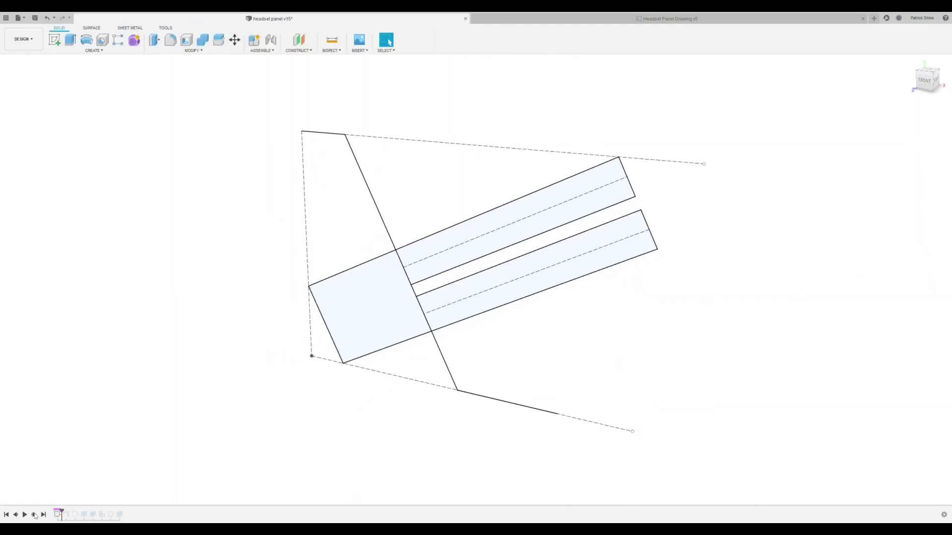
Step: Advance the timeline through the bent body and the cut of the four jack holes
click(34, 515)
shift+middle_drag(669, 396, 759, 390)
click(33, 515)
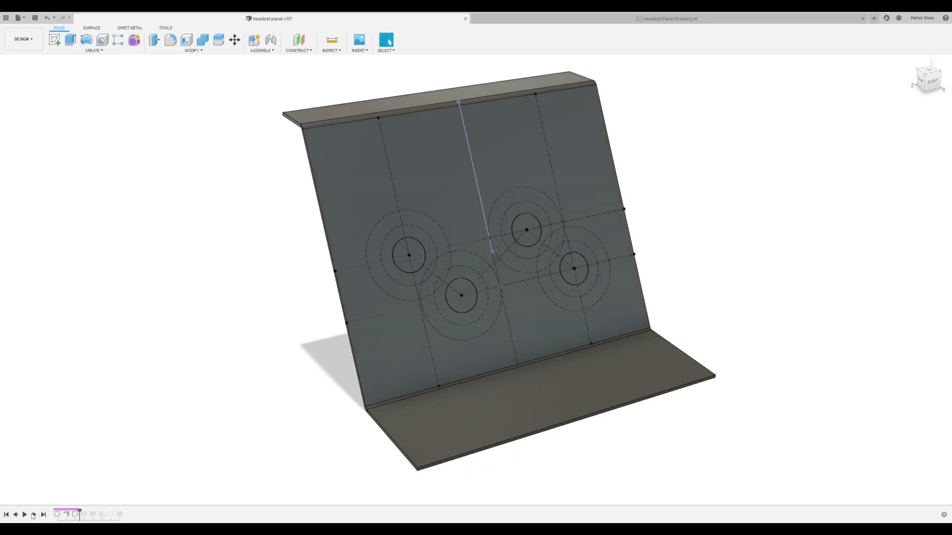
click(33, 515)
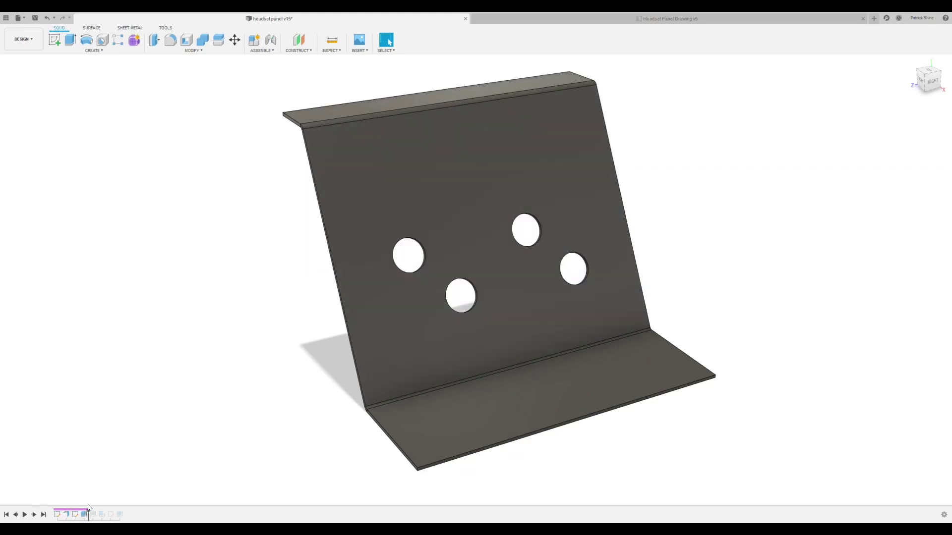
click(33, 515)
Step: Play the history on through the Copilot/Pilot engraving and the flange holes, orbiting to inspect
click(33, 515)
shift+middle_drag(177, 400, 189, 421)
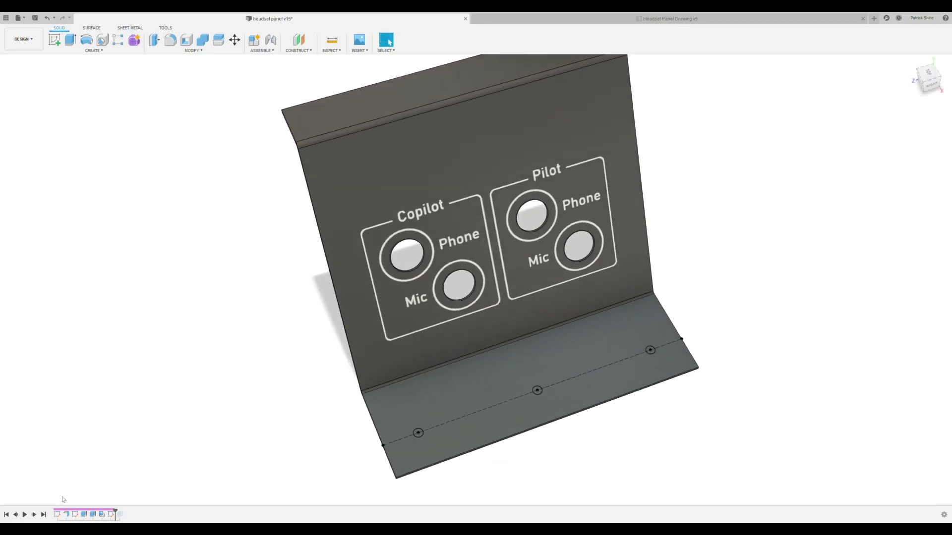
click(43, 515)
shift+middle_drag(263, 328, 285, 320)
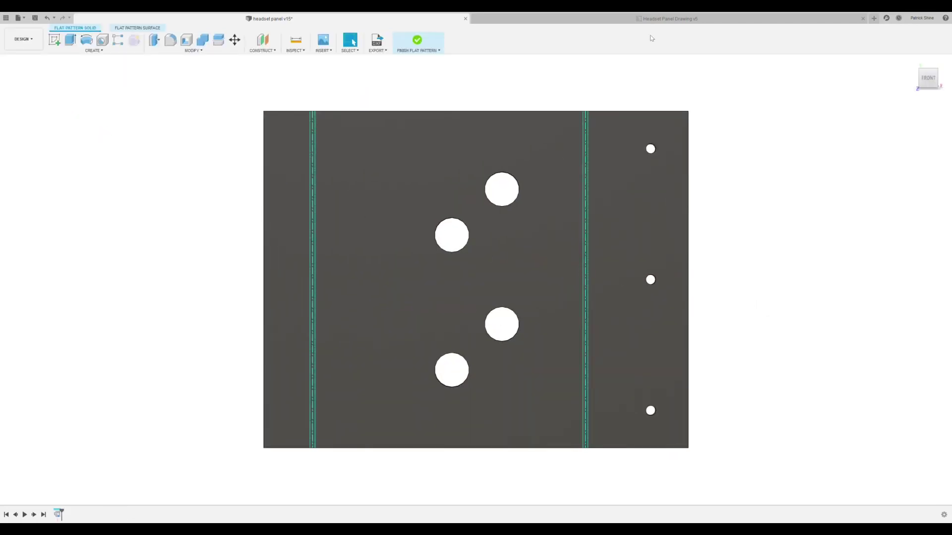
Step: Switch to Headset Panel Drawing v5 and zoom in on the 136 × 108 flat panel with its Ø11 holes
click(656, 18)
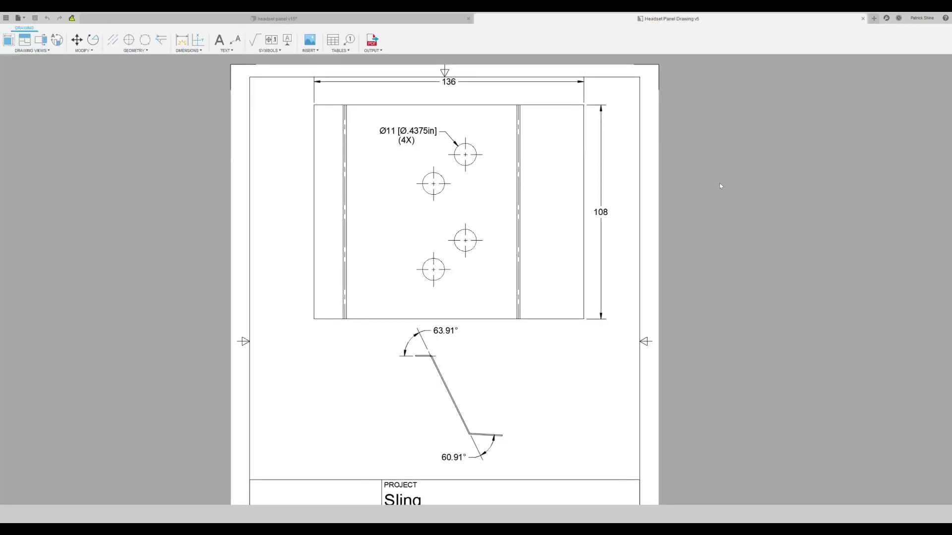
scroll(693, 163, up, 2)
mouse_move(567, 78)
middle_down()
mouse_move(705, 181)
mouse_move(777, 220)
mouse_move(696, 202)
middle_up()
scroll(697, 202, up, 1)
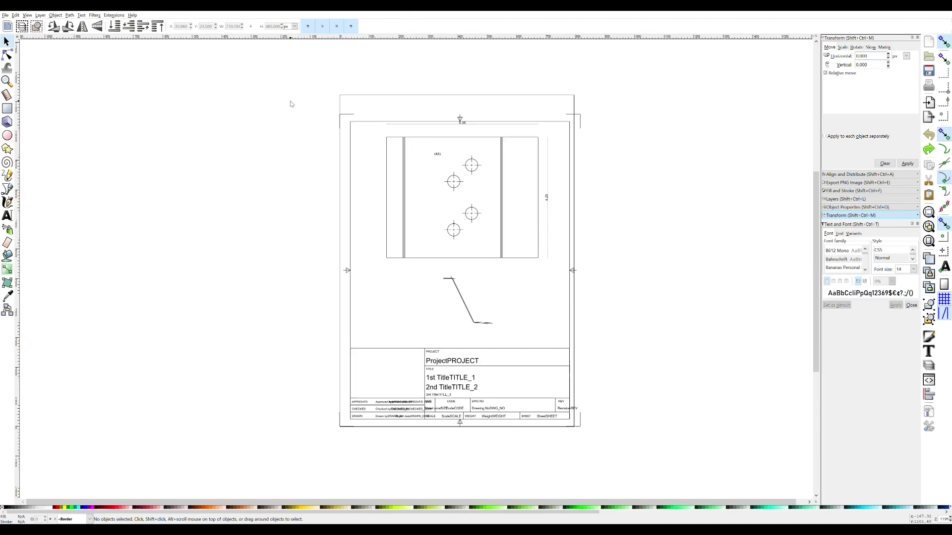
Step: Delete the dimensions, bent profile, title block and border, leaving the flat panel and hole marks
drag(291, 100, 613, 134)
key(Delete)
drag(271, 266, 667, 458)
key(Delete)
key(Delete)
drag(556, 131, 542, 269)
key(Delete)
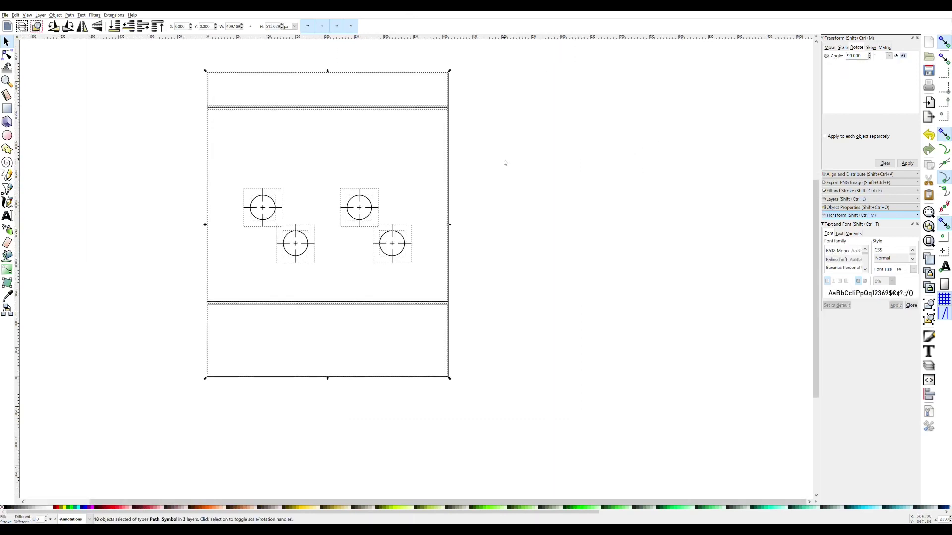
click(505, 163)
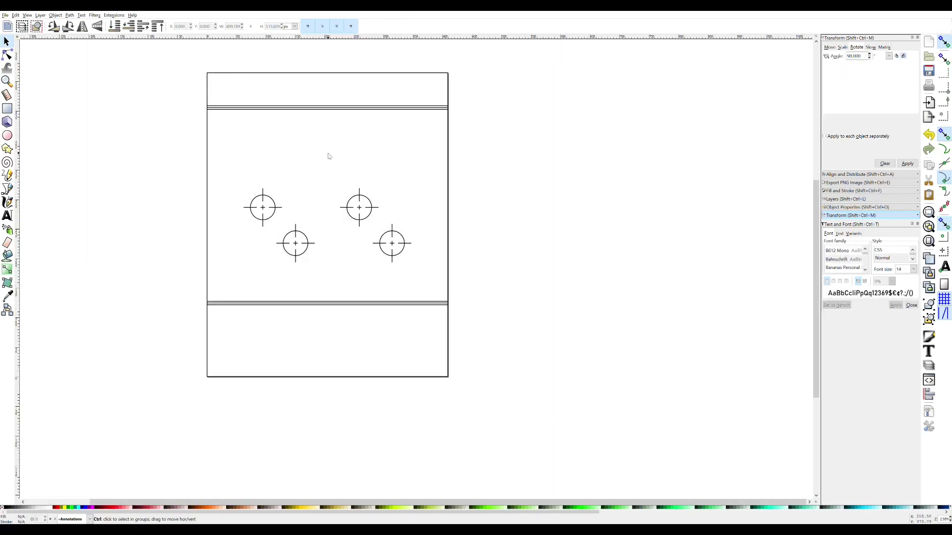
Step: Paste the Copilot/Pilot label artwork in place and align it over the hole crosshairs
key(ctrl+alt+v)
drag(422, 136, 422, 205)
key(Escape)
mouse_move(508, 180)
middle_down()
mouse_move(567, 206)
mouse_move(645, 208)
middle_up()
ctrl+scroll(570, 206, up, 1)
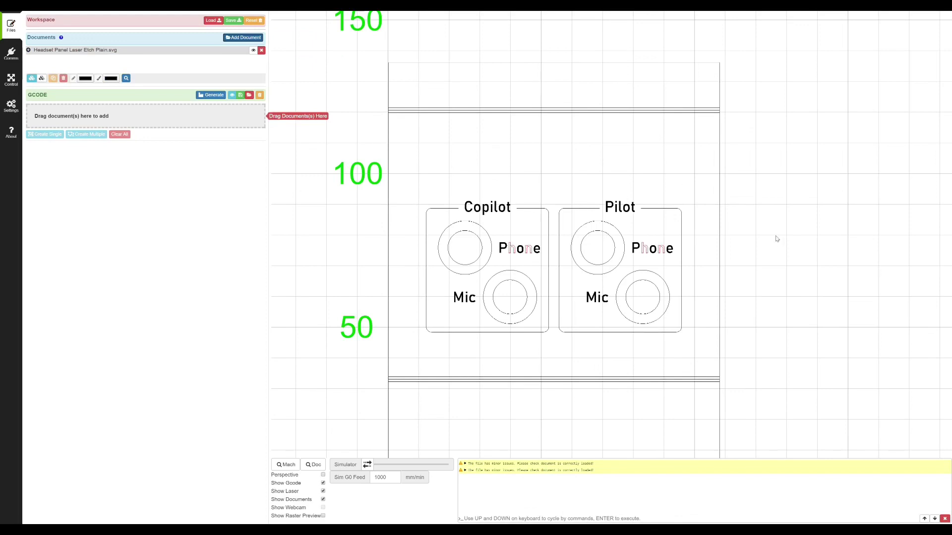
Step: Create a single laser cut operation from the Copilot and Pilot artwork groups
click(443, 212)
ctrl+click(579, 212)
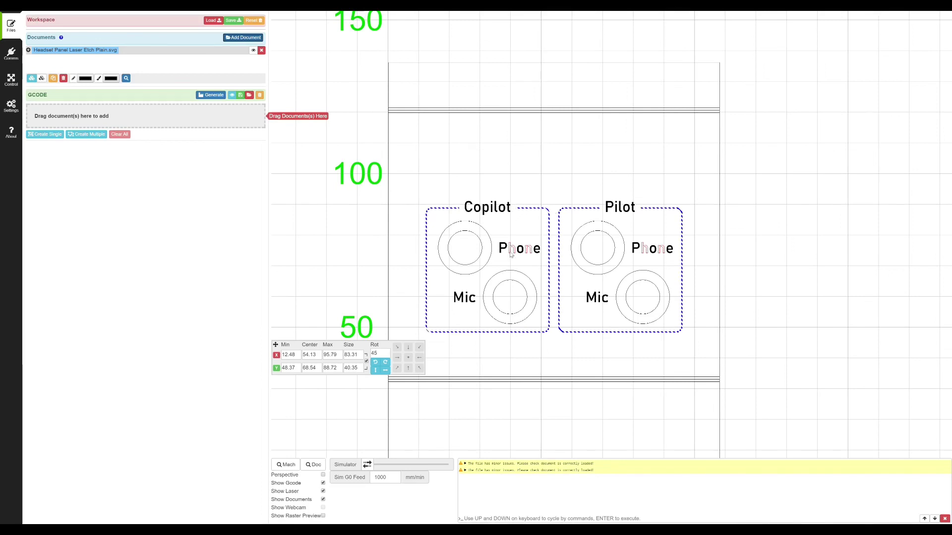
click(46, 134)
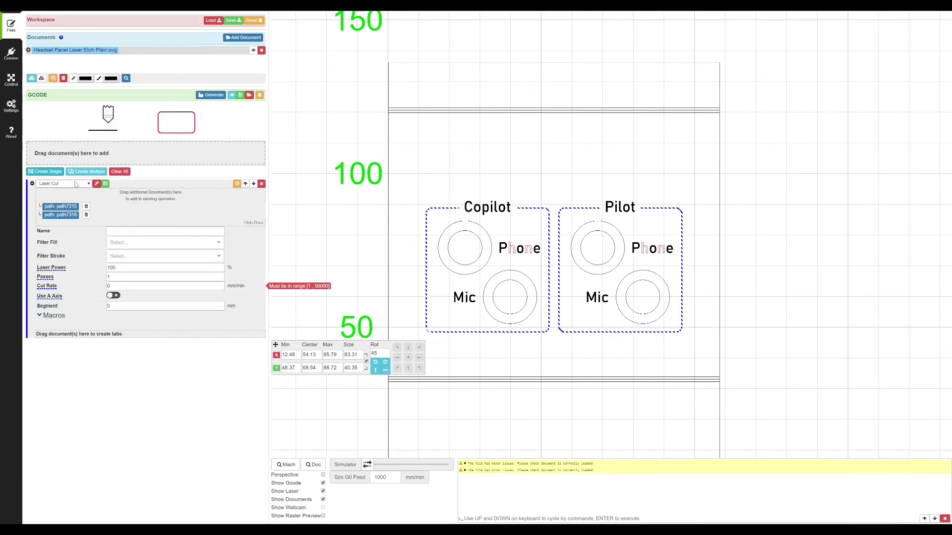
click(132, 243)
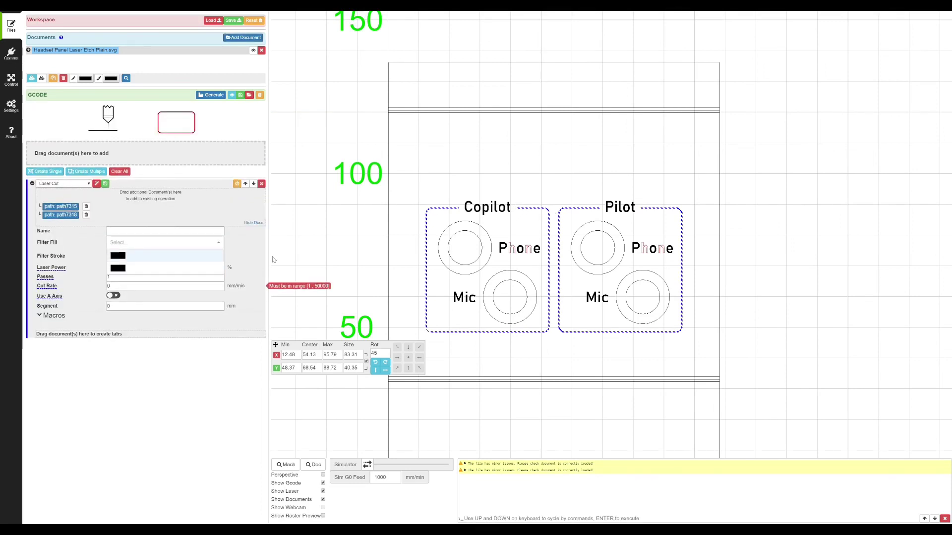
Step: Set laser power to 100% and cut rate to 400 mm/min, then generate the G-code
click(148, 267)
text(100)
text(1)
click(133, 290)
text(400)
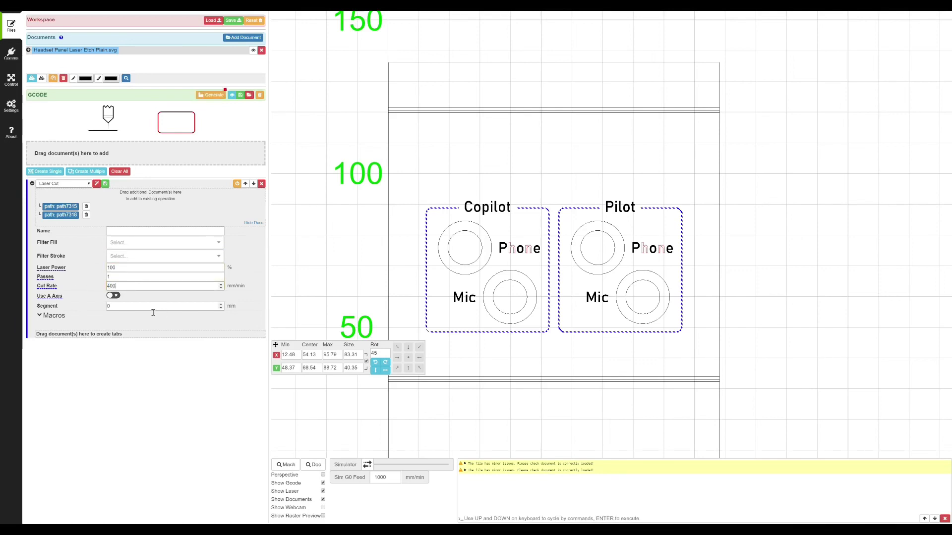
click(216, 96)
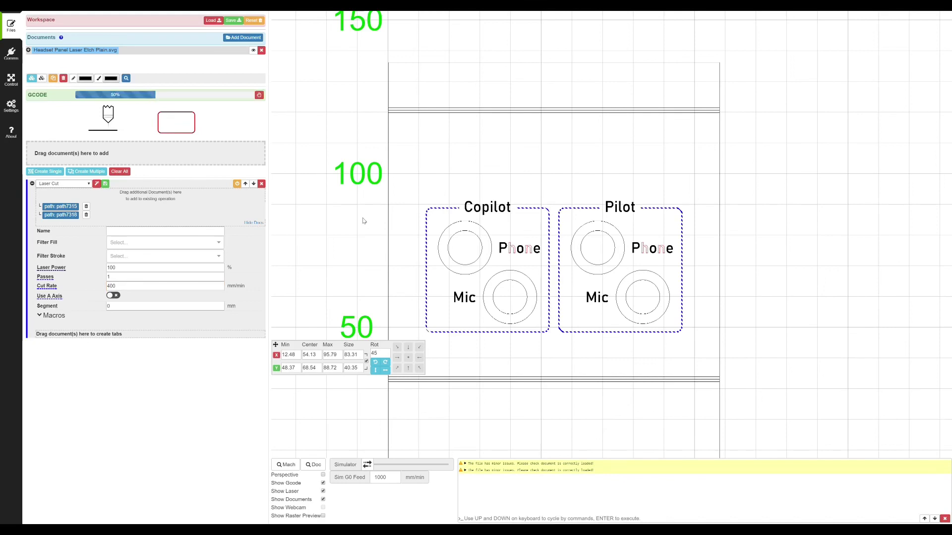
click(373, 254)
scroll(503, 219, up, 4)
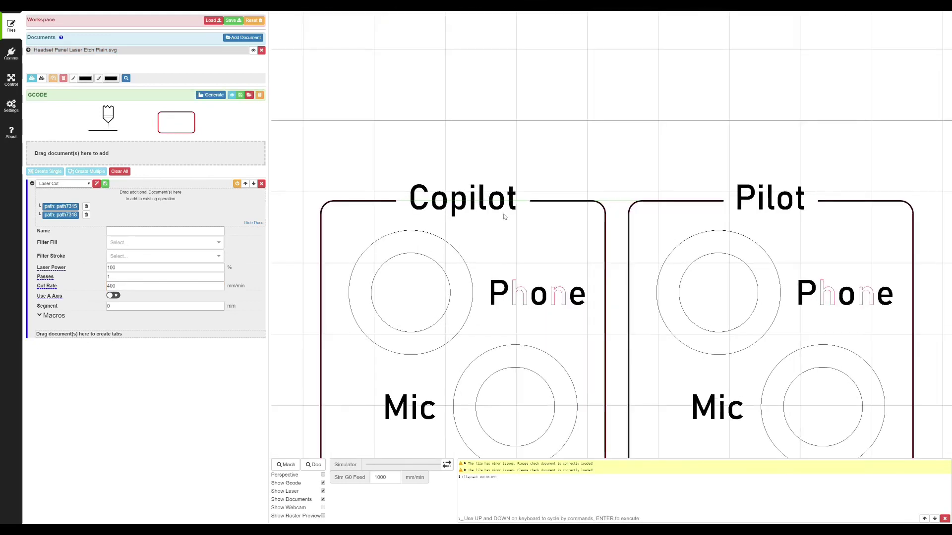
scroll(308, 347, down, 1)
drag(360, 374, 374, 305)
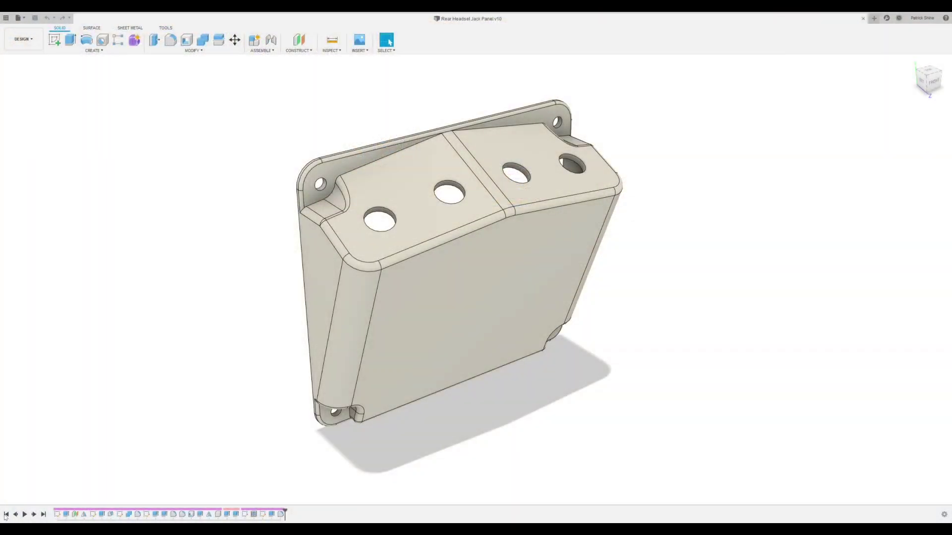
click(6, 514)
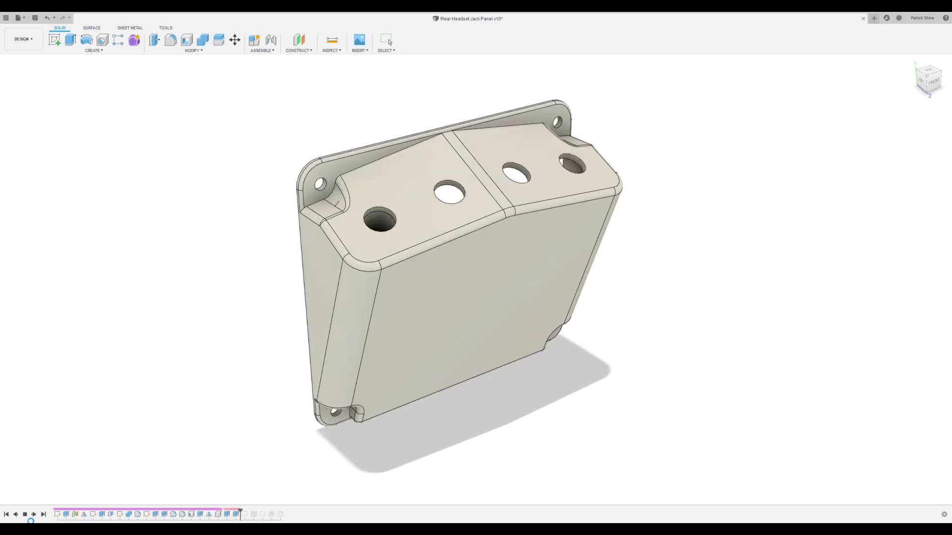
shift+middle_drag(227, 418, 365, 326)
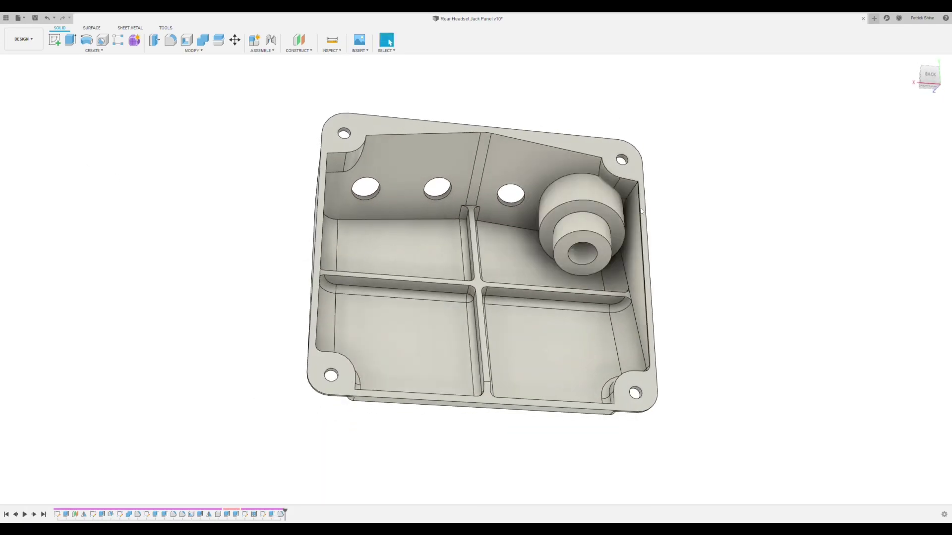
scroll(634, 214, up, 3)
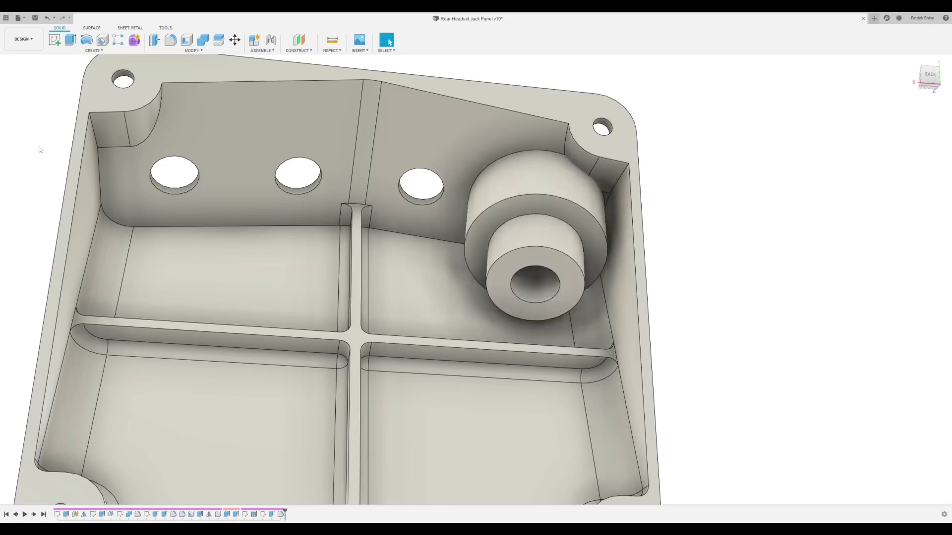
scroll(744, 270, down, 5)
shift+middle_drag(743, 270, 607, 306)
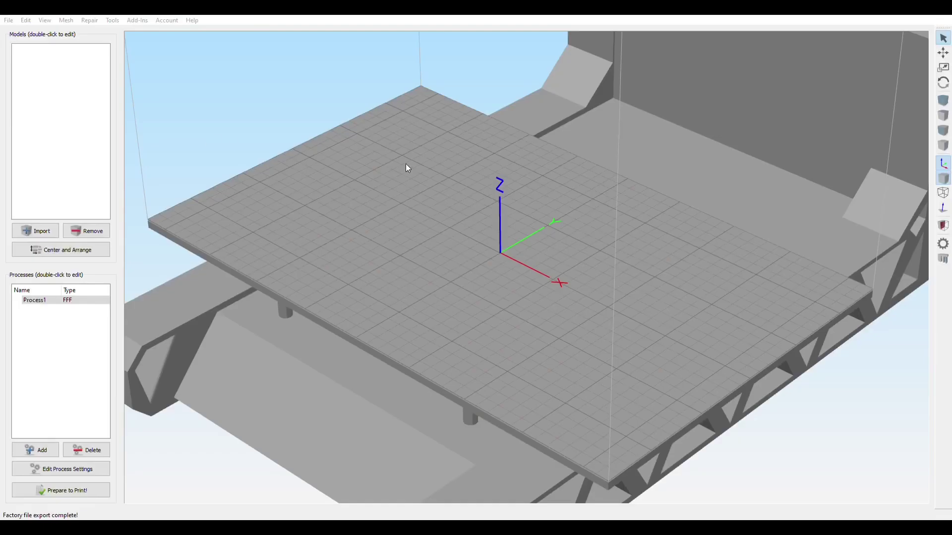
Step: Rotate the imported jack panel 180° about Z and slice it into a 5 h 6 min, 61.79 g print
drag(648, 352, 572, 284)
double_click(572, 284)
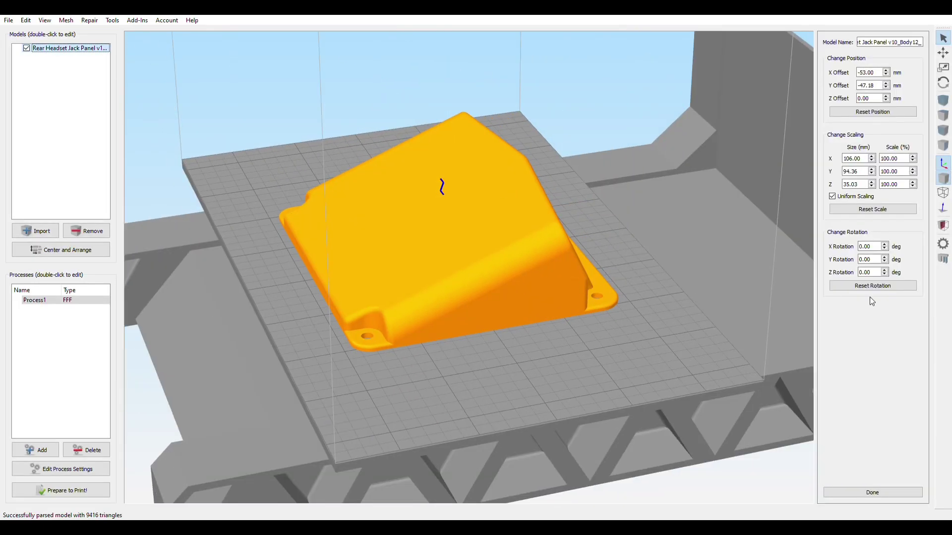
key(Return)
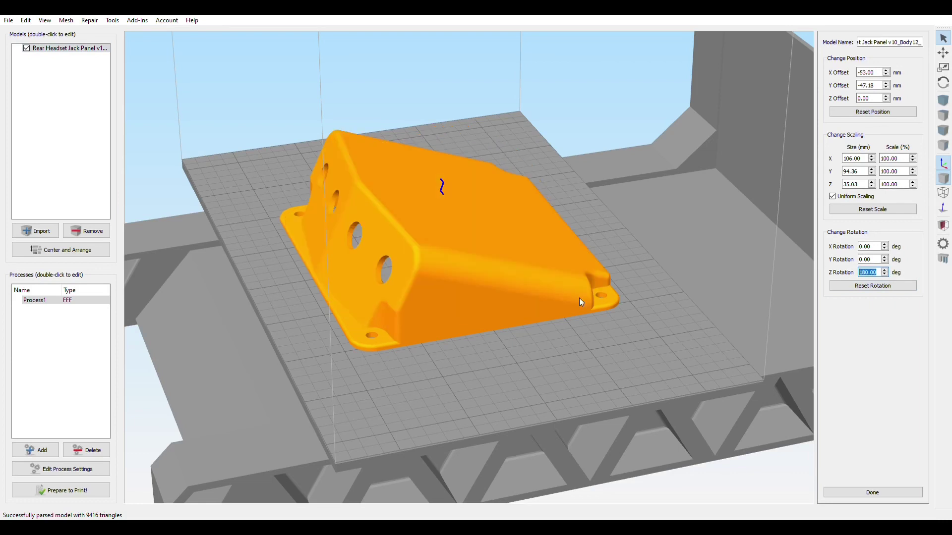
drag(579, 298, 511, 412)
click(89, 492)
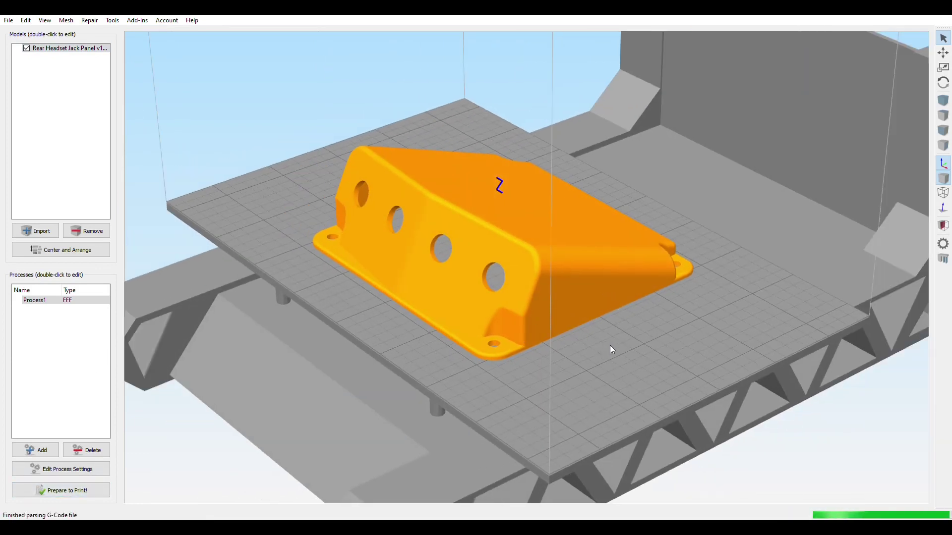
scroll(605, 330, up, 5)
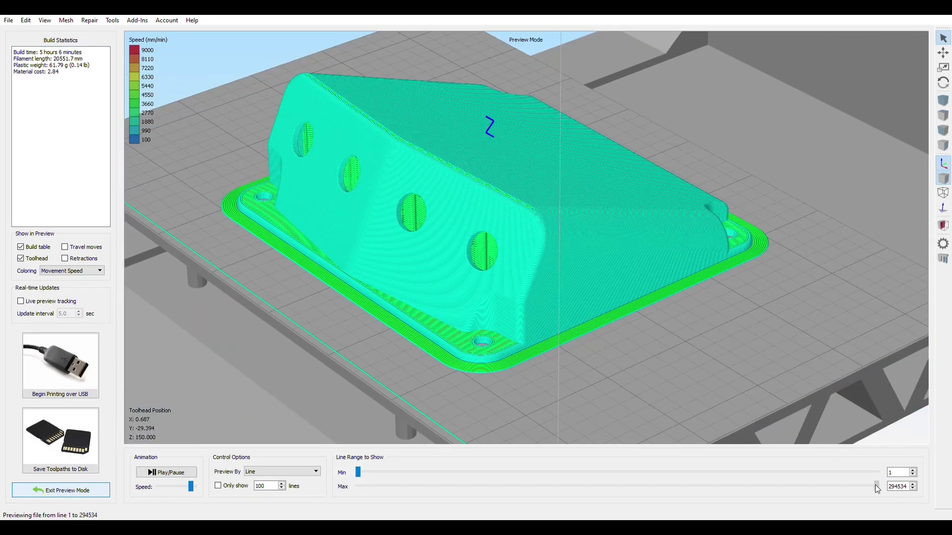